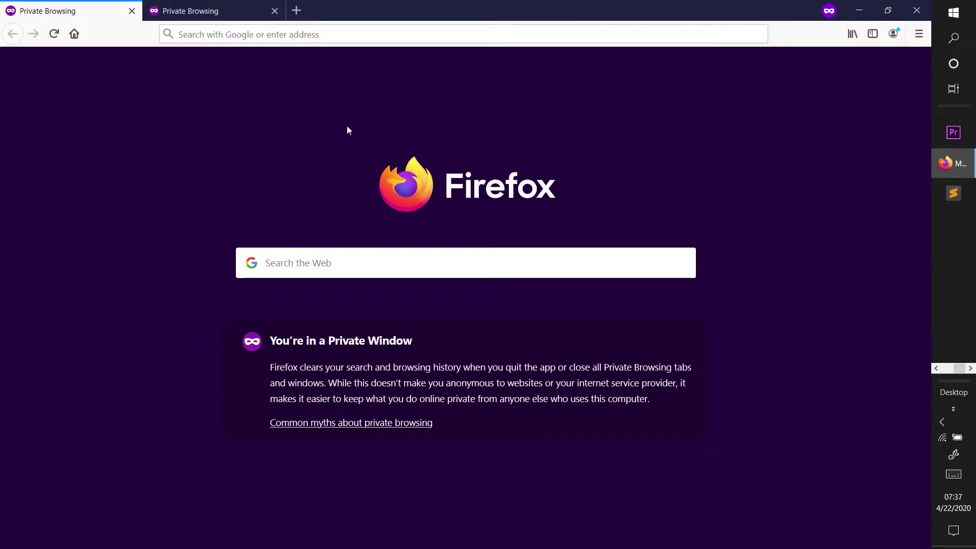
Go to ideone.com in Firefox and bring up the language list from the 'C' button
left_click(306, 39)
type("ideone.com")
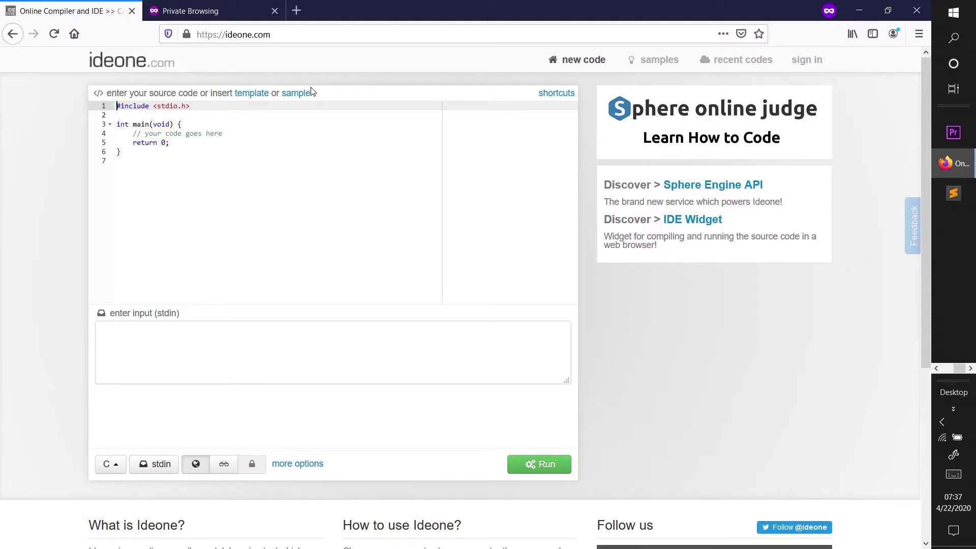
left_click(113, 467)
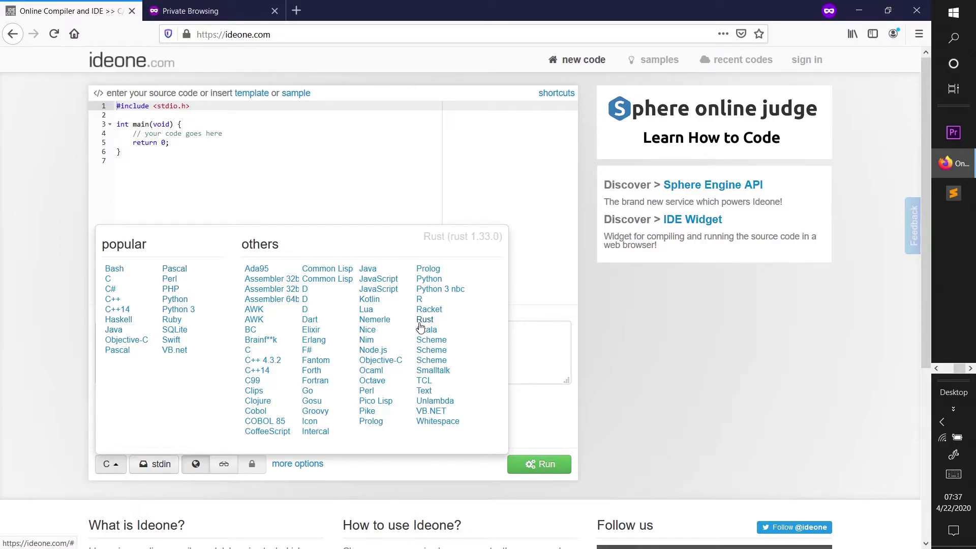
Choose C in the popular languages popup so the popup closes
left_click(110, 284)
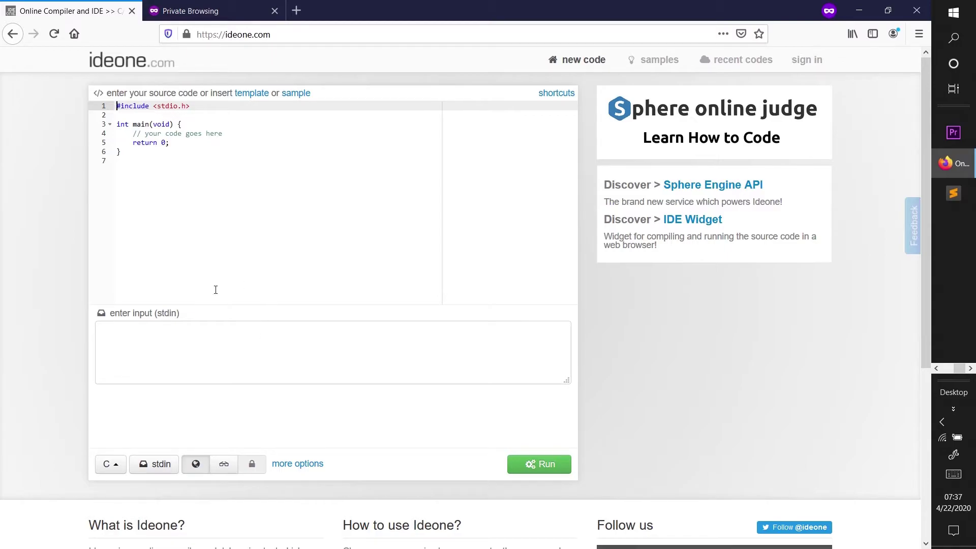
Paste the two-number sum program over the selected starter code
left_click_drag(151, 170, 152, 106)
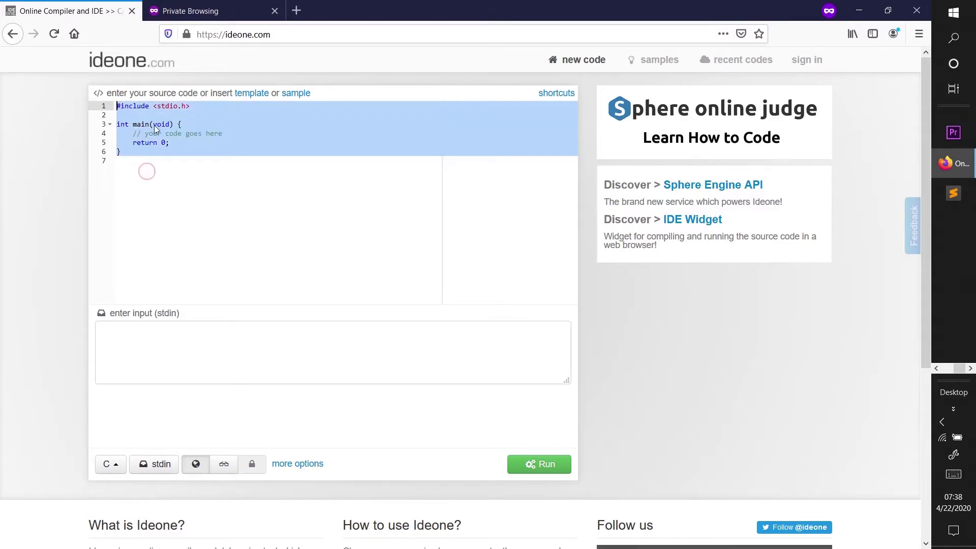
right_click(151, 137)
left_click(192, 183)
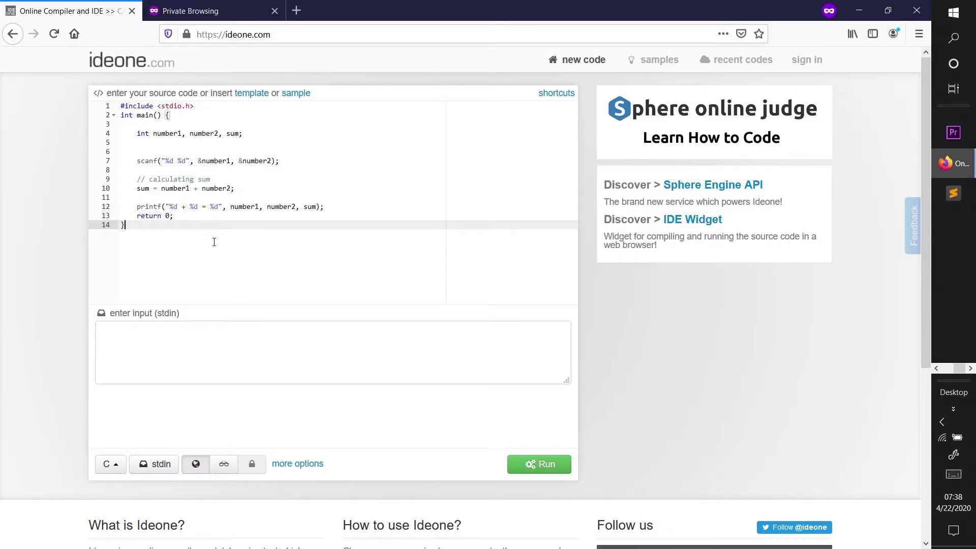
Enter 300 and 20 on separate lines in the stdin input box
left_click(183, 341)
type("300 ")
type("20")
left_click(162, 473)
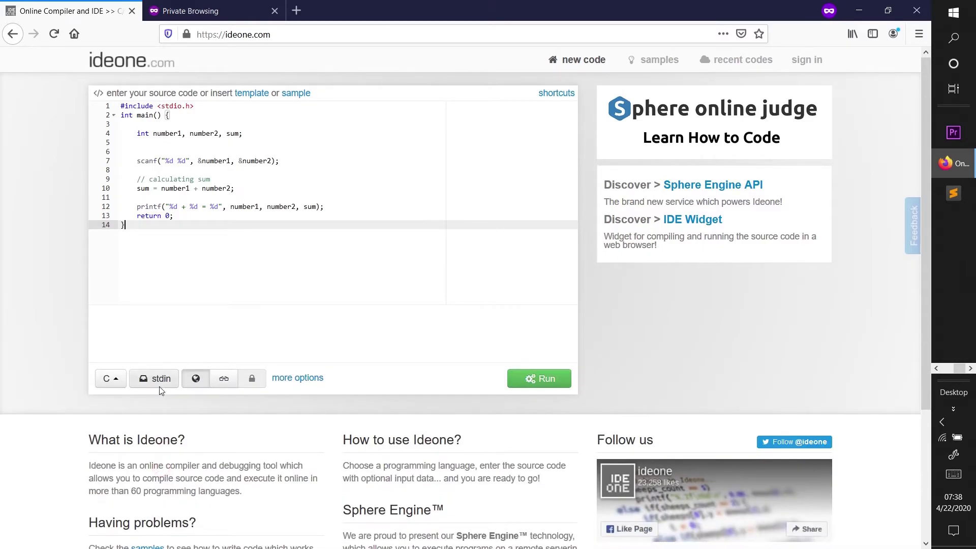
left_click(159, 385)
left_click(161, 392)
type("20")
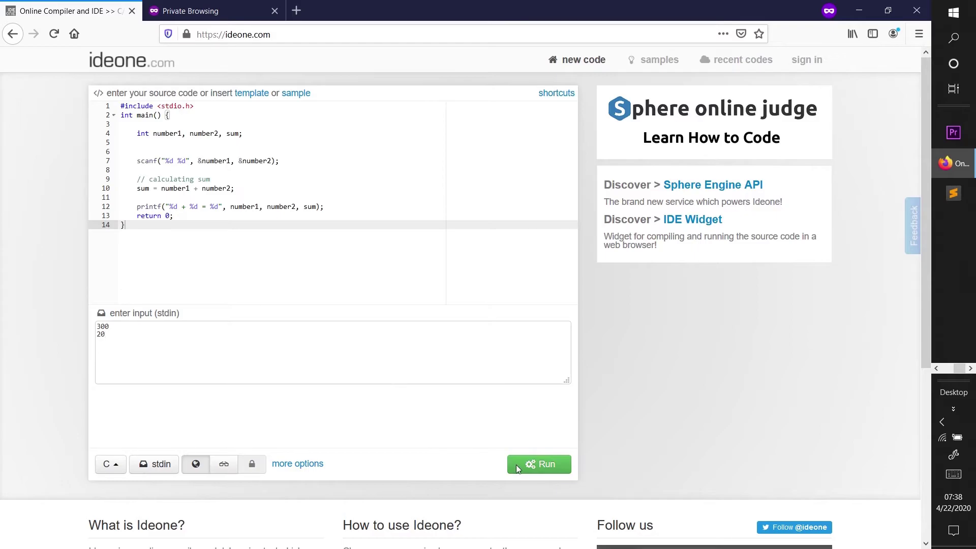
Run the program with the green Run button, producing 300 + 20 = 320
left_click(534, 469)
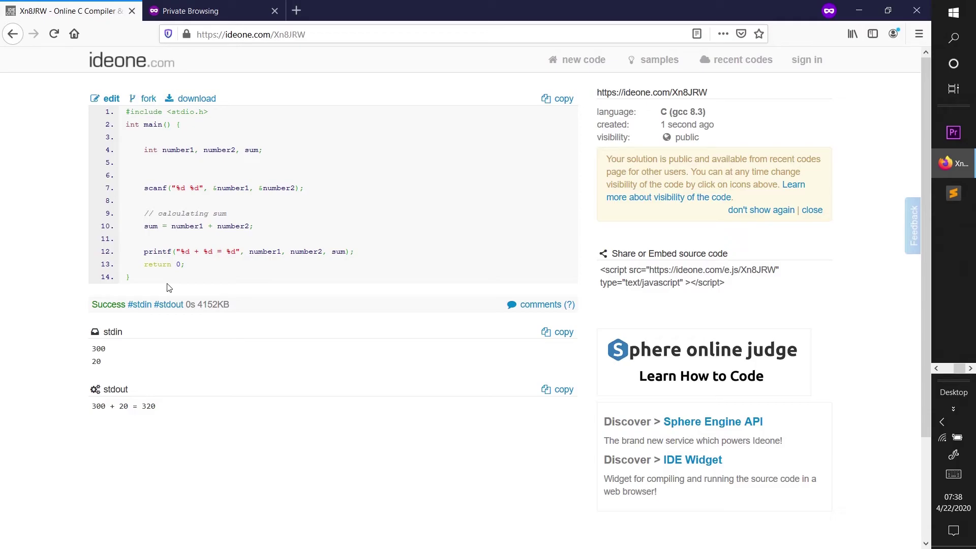
Cut the Ideone result page's URL from the address bar
left_click(237, 35)
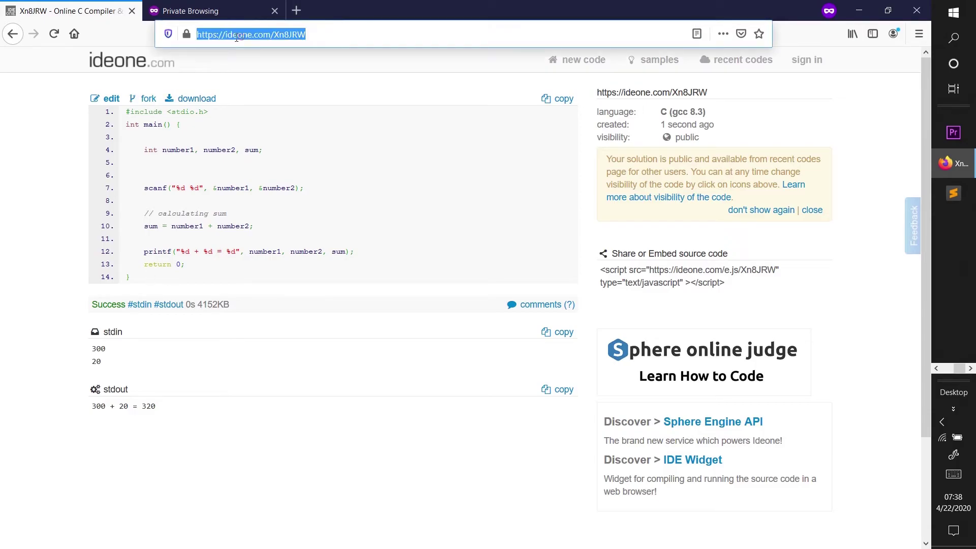
right_click(285, 31)
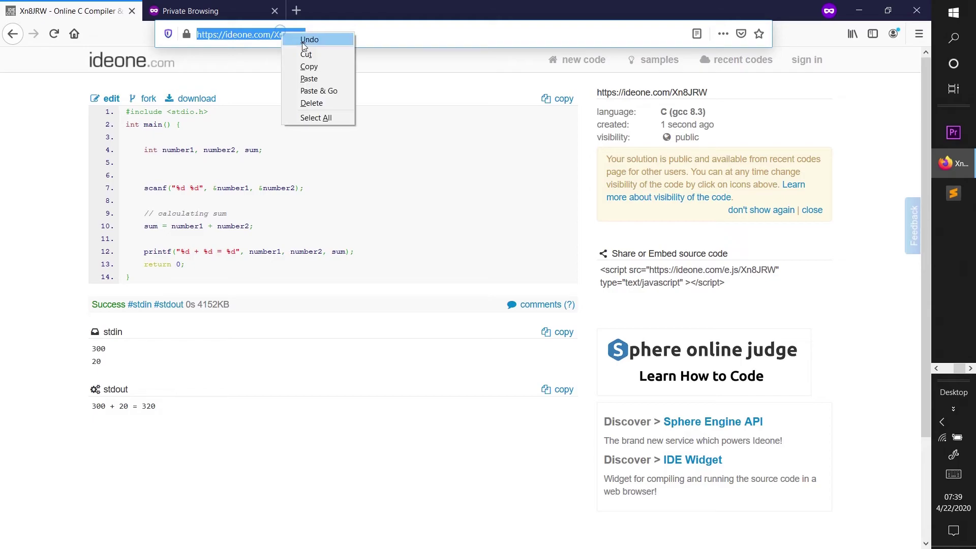
left_click(309, 56)
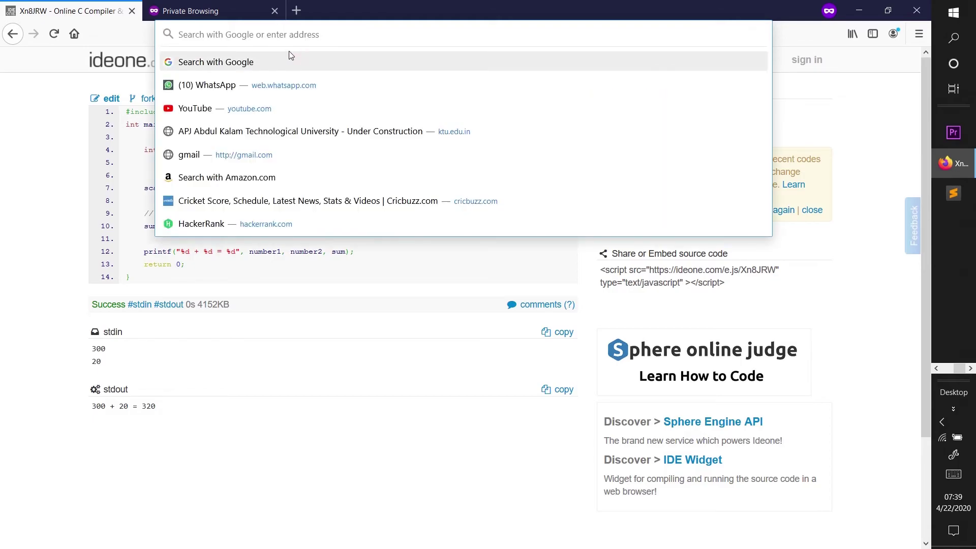
Open a new private browsing tab with Ctrl+T
key("ctrl+t")
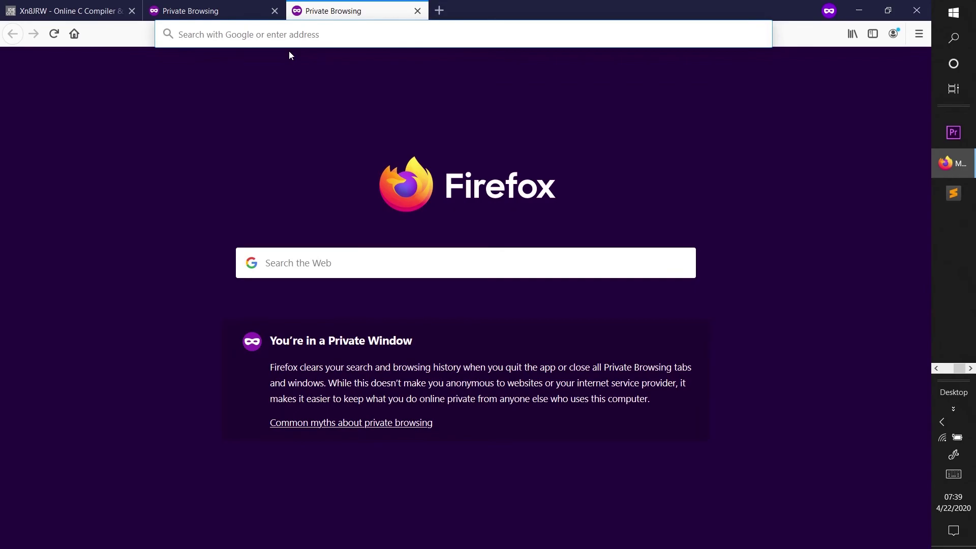